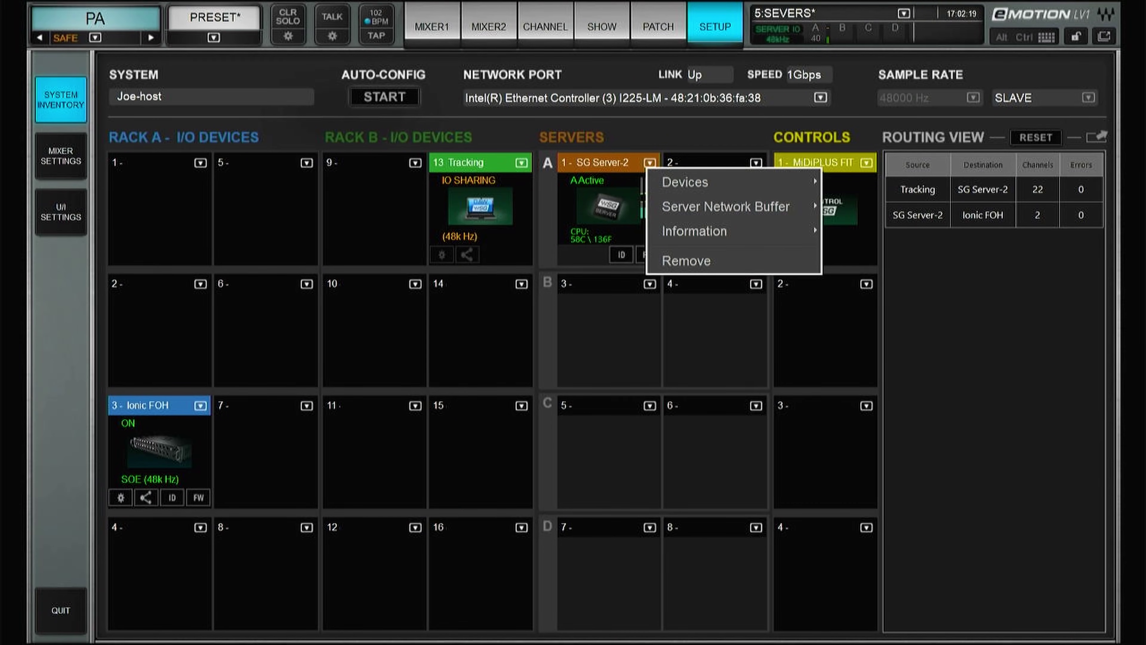
Display SG Server-2's hardware information from its server dropdown
click(694, 231)
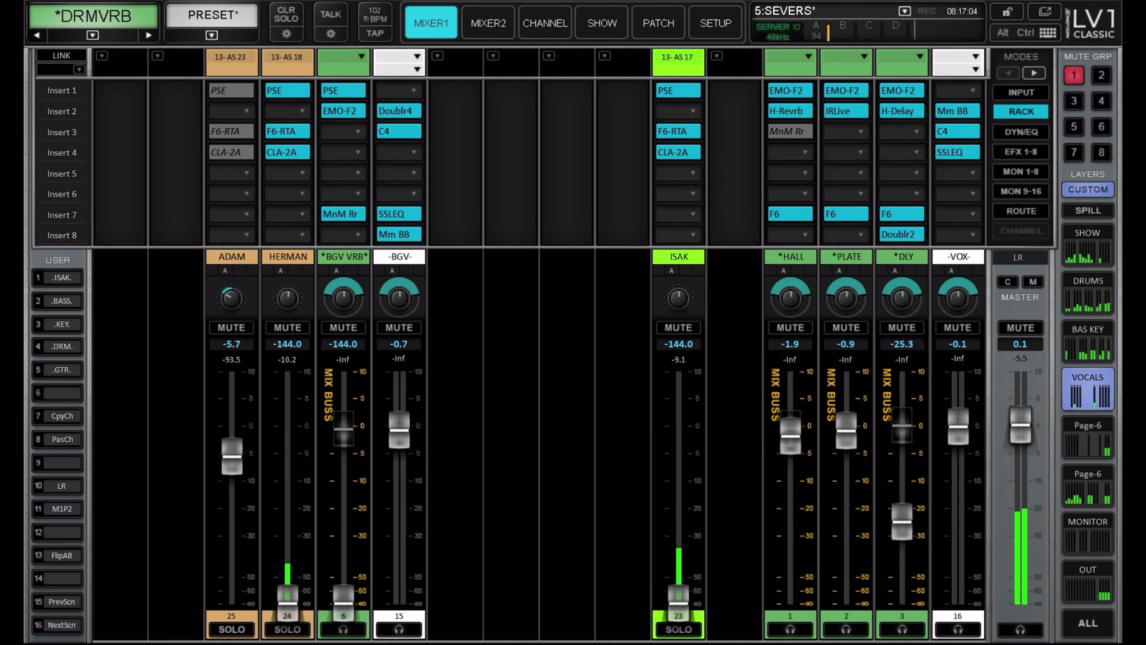
Enable the bypassed MnM Rr plug-in in HALL's Insert 3
right_click(789, 131)
key(Escape)
right_click(790, 131)
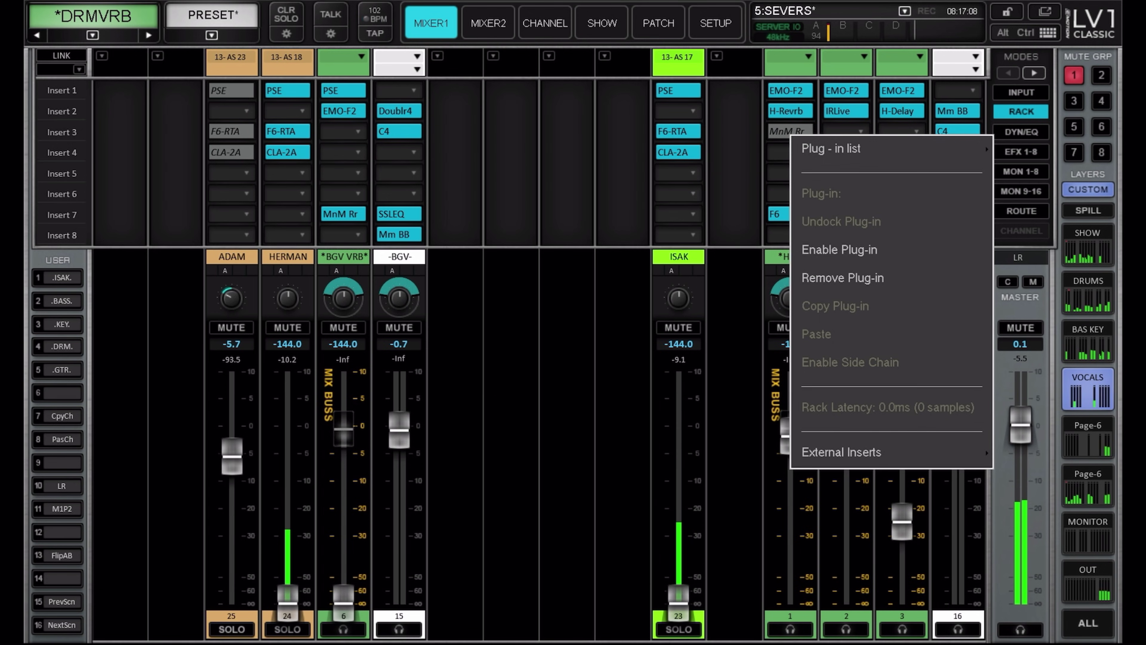
click(840, 249)
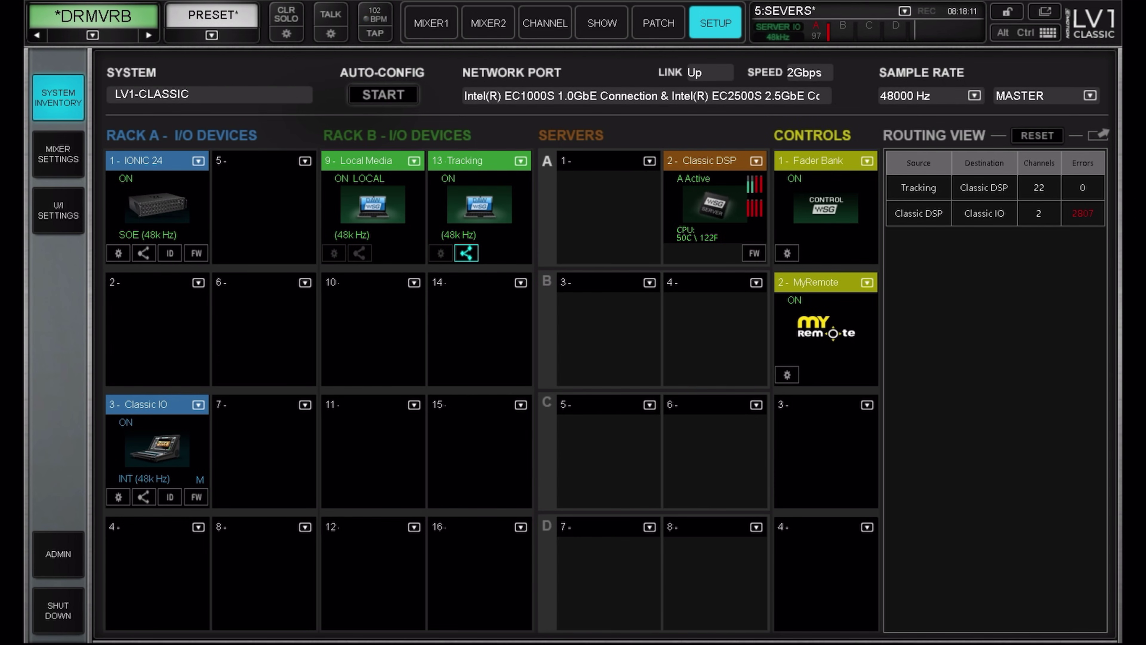
Bypass the MnM Rr plug-in in HALL's Insert 3 on MIXER1, then return to SETUP
click(431, 23)
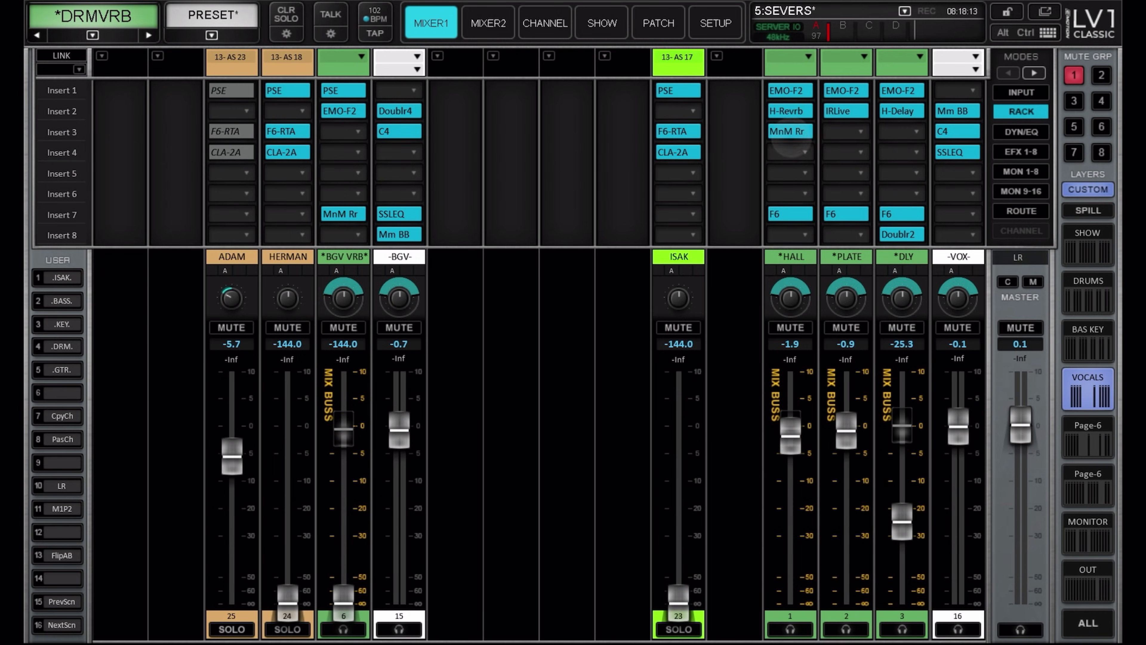
right_click(789, 136)
click(821, 183)
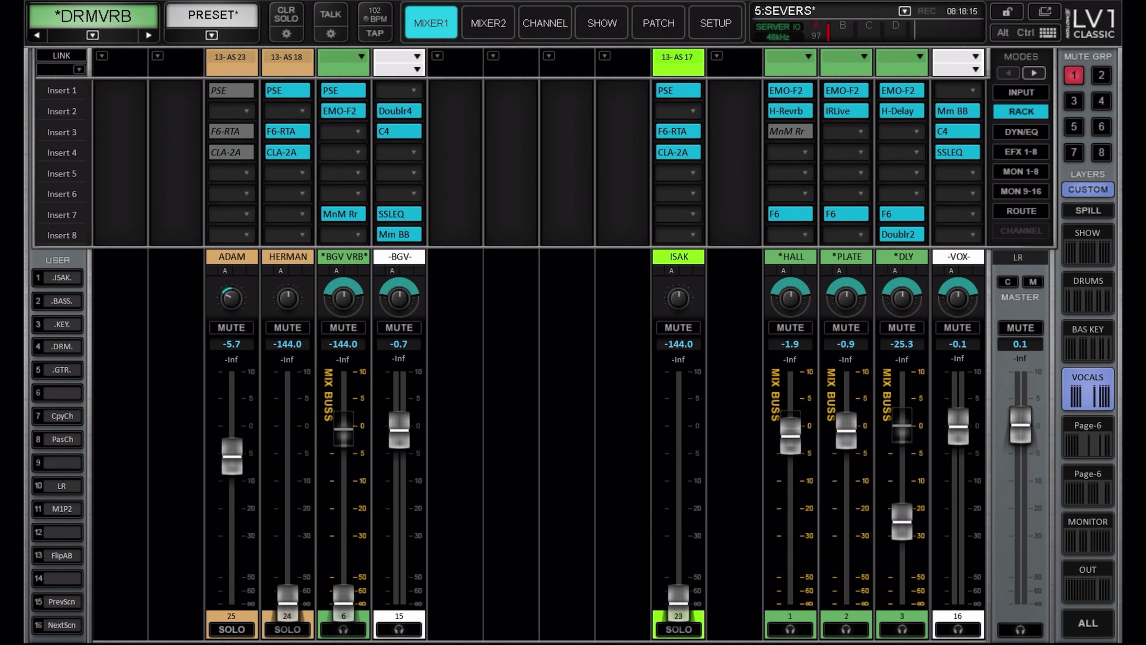
click(715, 23)
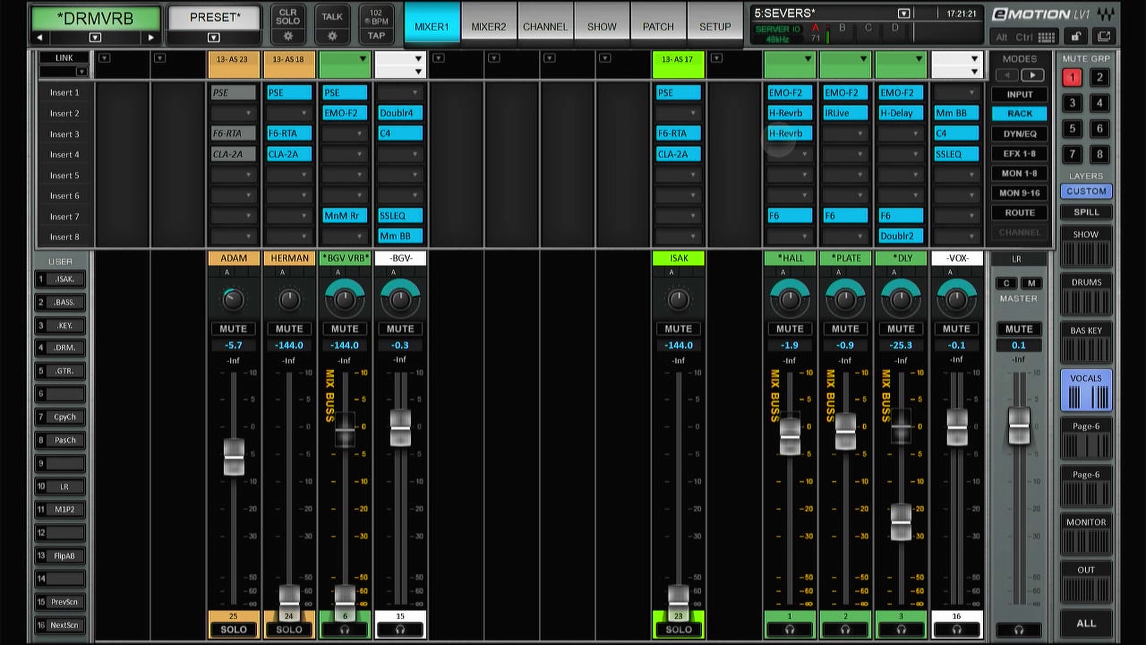
Bypass the H-Reverb in HALL's Insert 3, then go back to the SETUP page
right_click(778, 135)
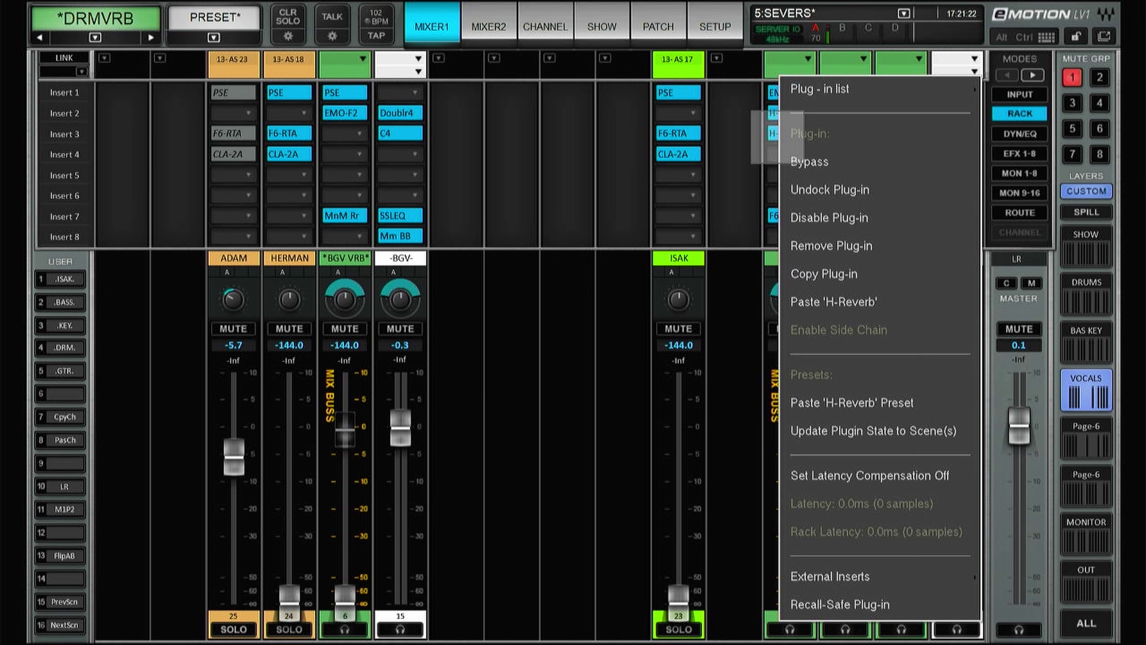
click(809, 162)
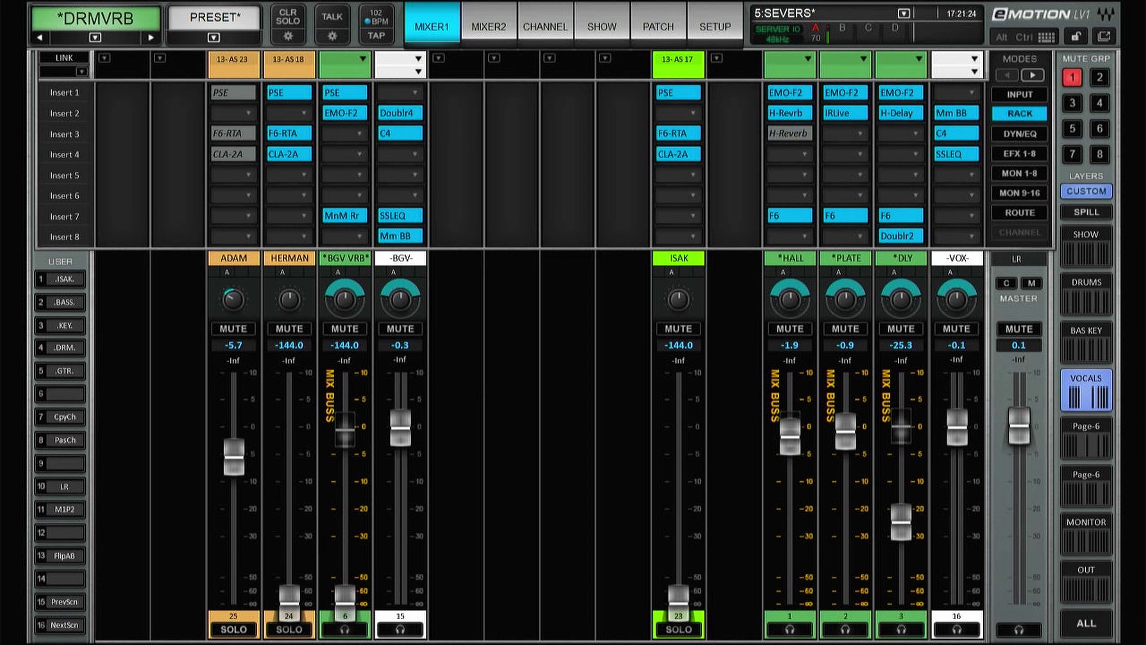
click(715, 27)
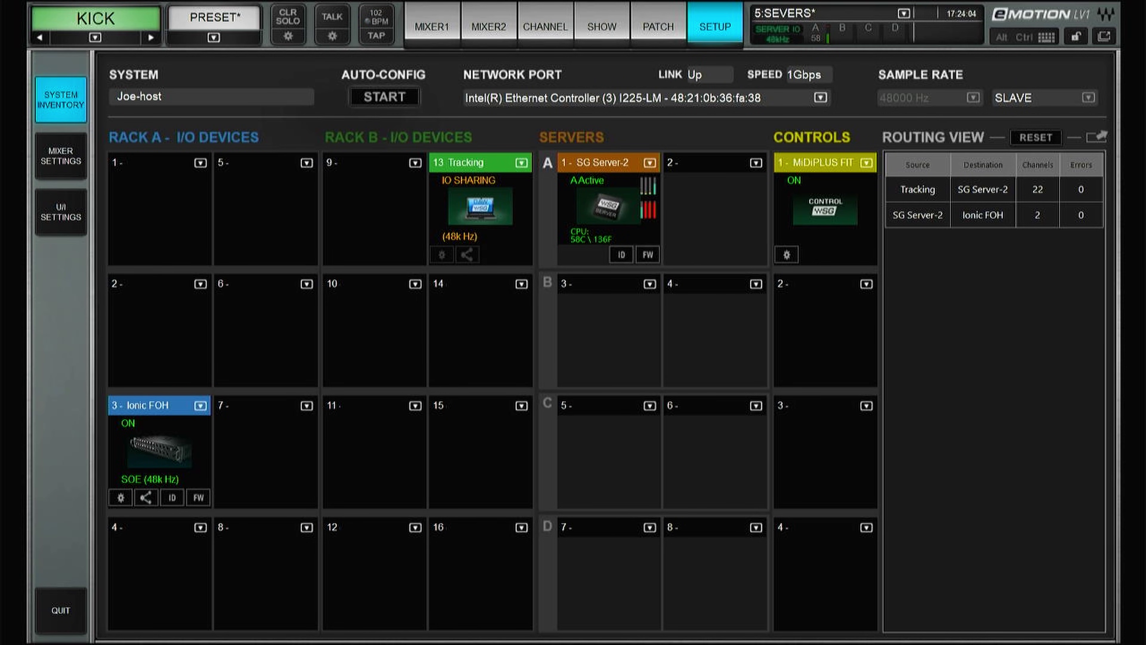
Remove SG Server-2 and assign SG Server-1 i7ExtrmG10 to slot A1
click(650, 163)
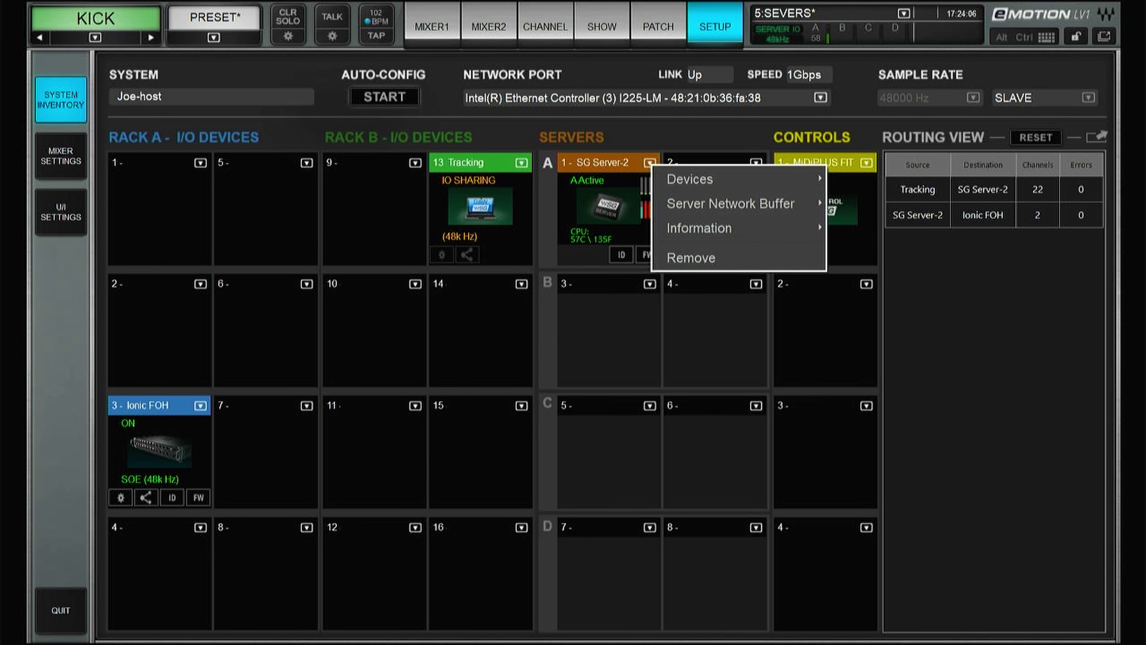
click(691, 258)
click(693, 402)
click(649, 162)
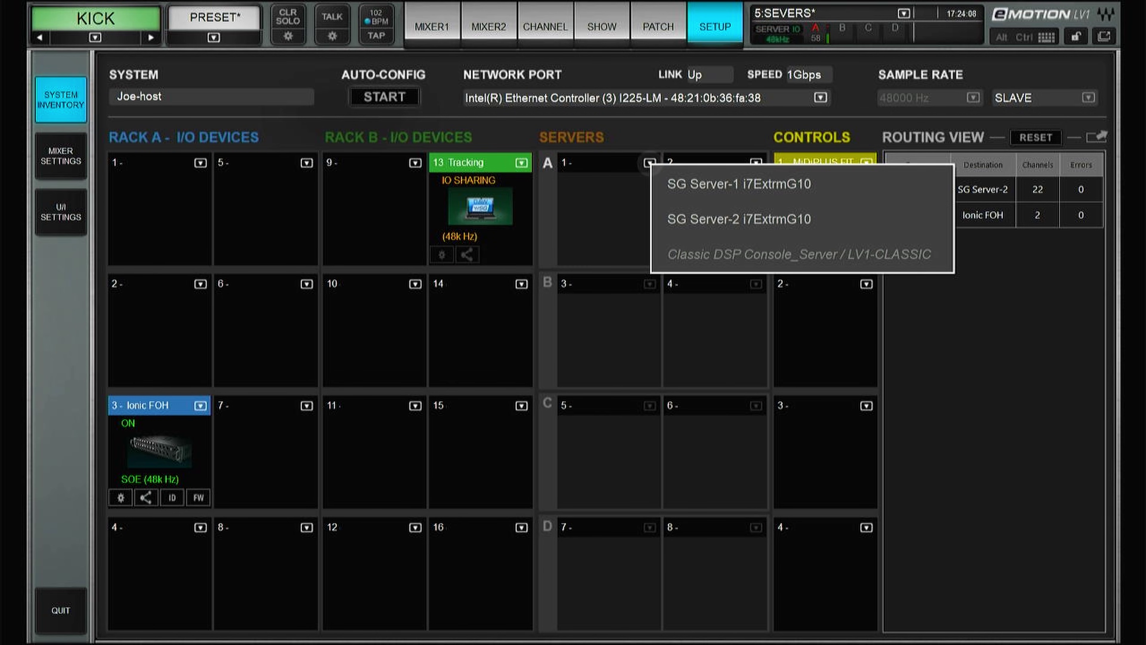
click(739, 184)
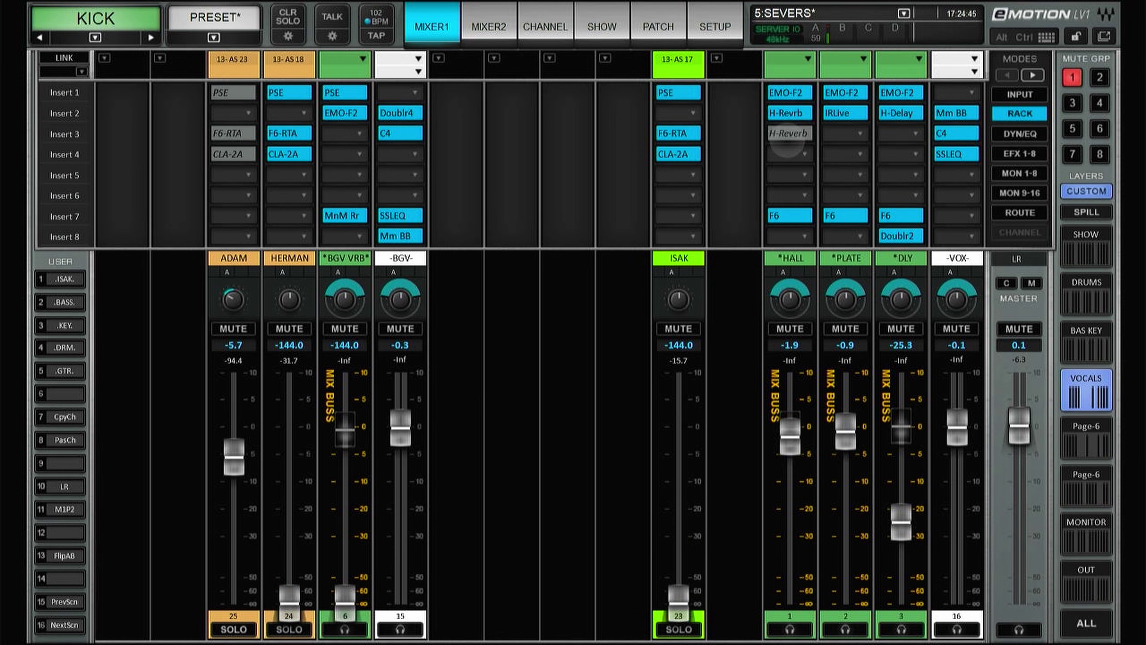
Re-enable the bypassed H-Reverb in HALL's Insert 3
right_click(789, 133)
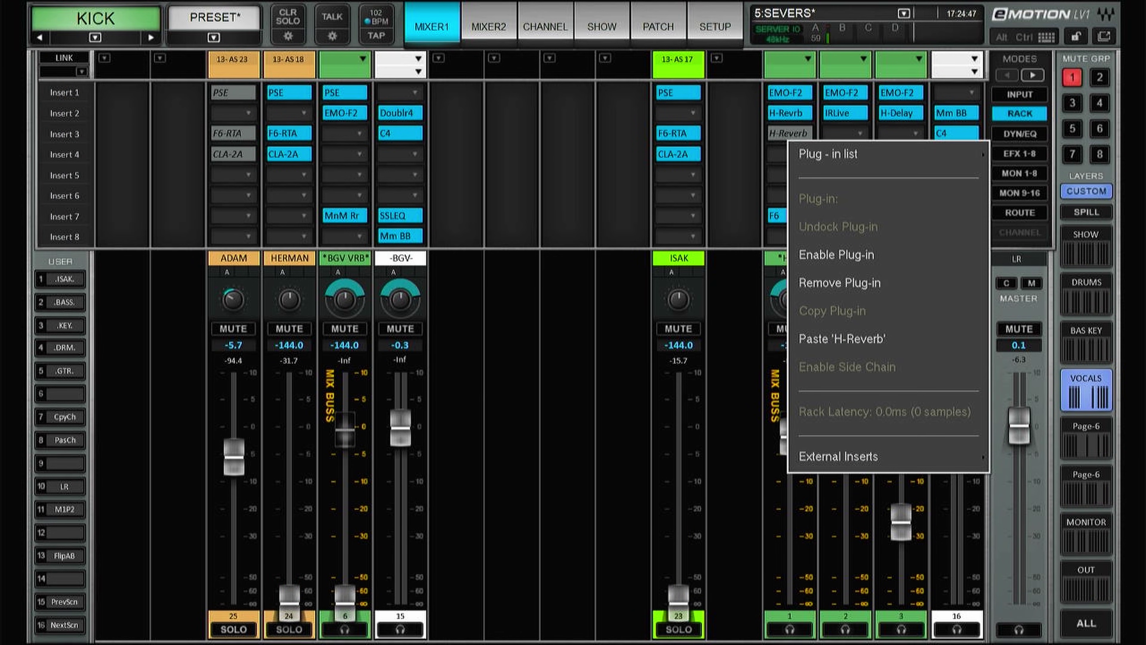
key(Escape)
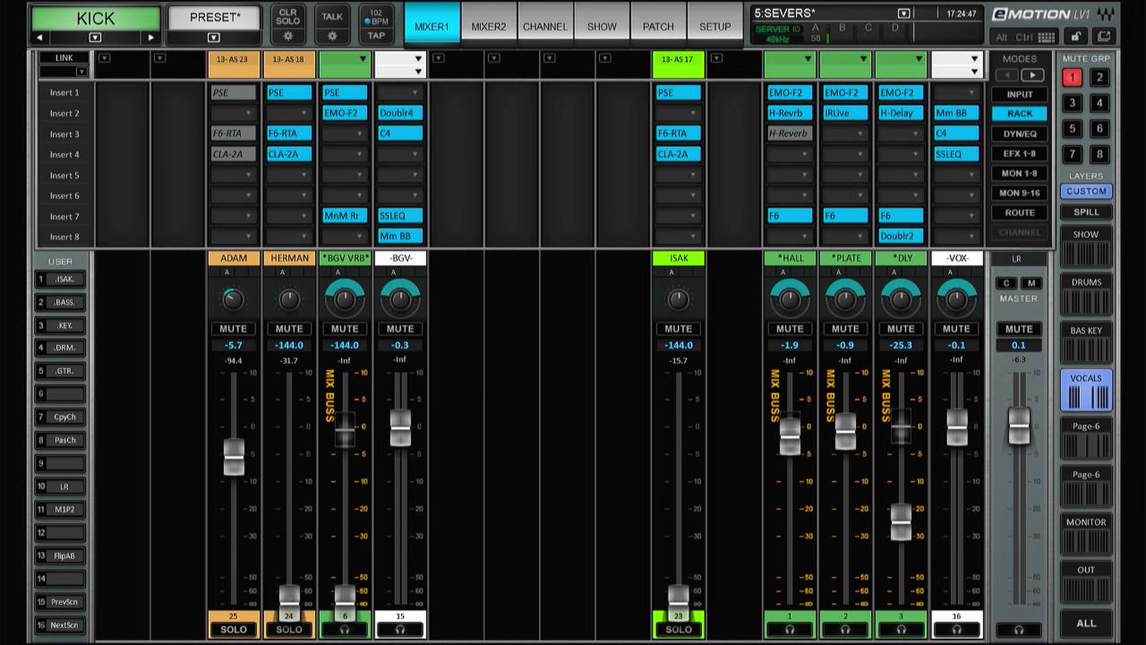
click(789, 134)
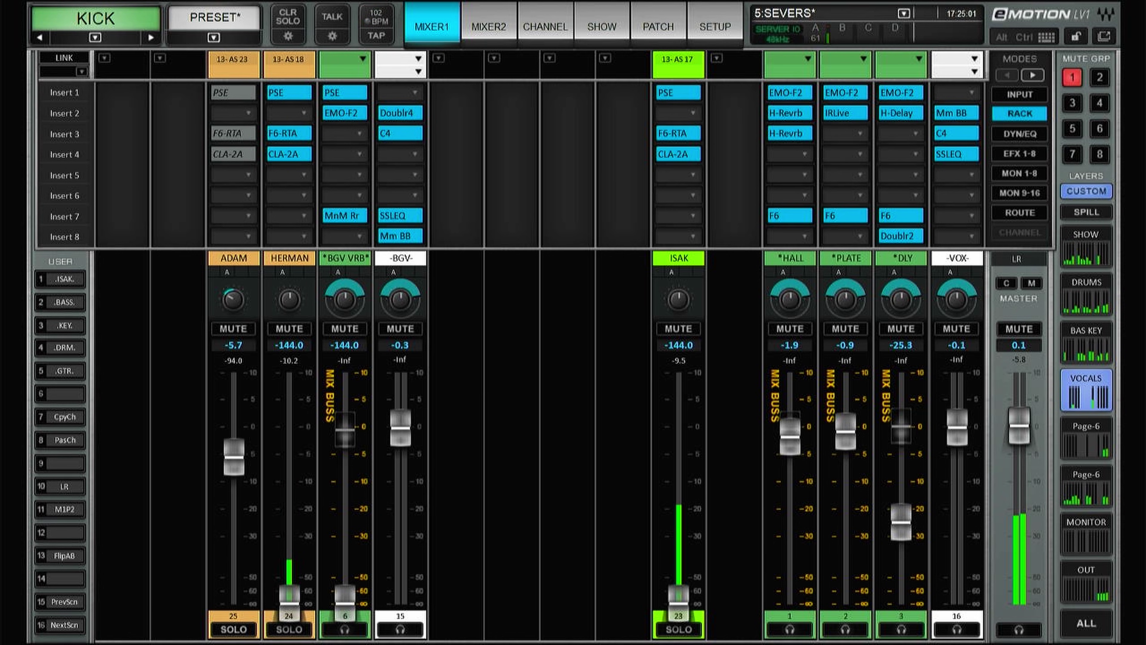
Copy the H-Reverb into HALL's empty Insert 4 and return to the system inventory
right_click(802, 154)
click(790, 133)
right_click(790, 133)
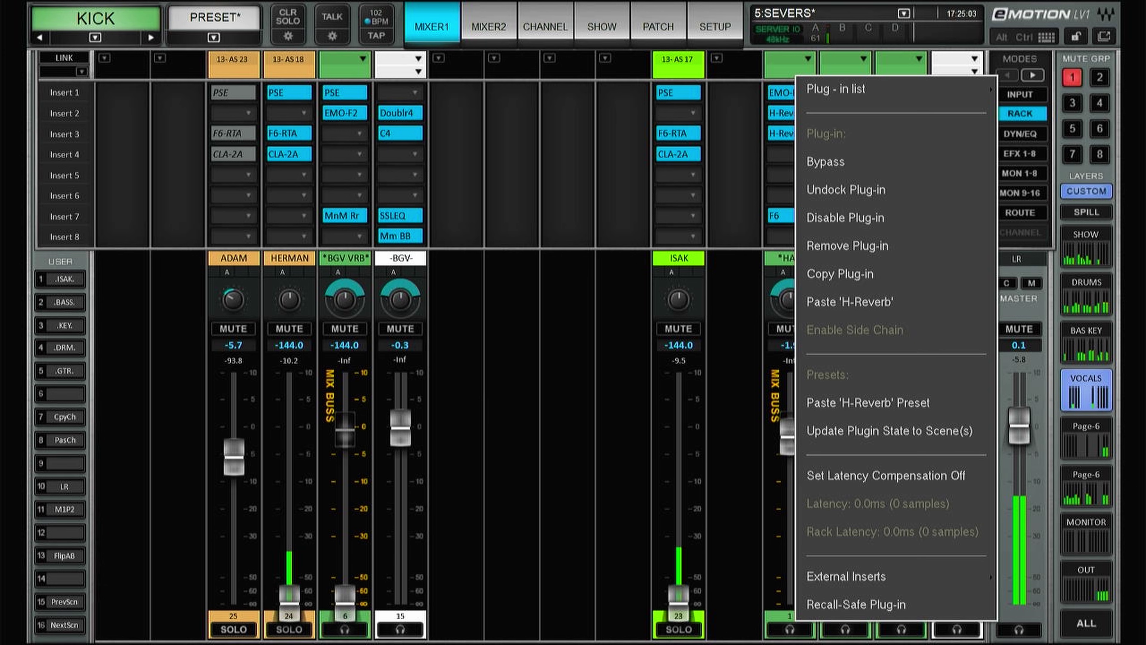
click(840, 273)
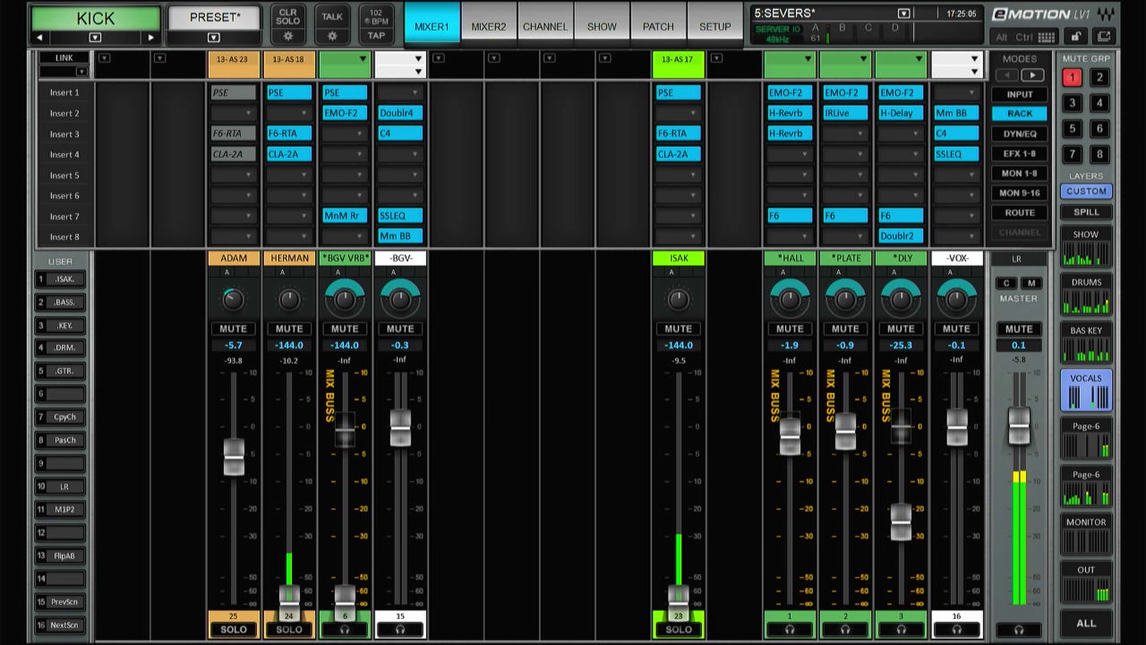
right_click(796, 154)
click(851, 352)
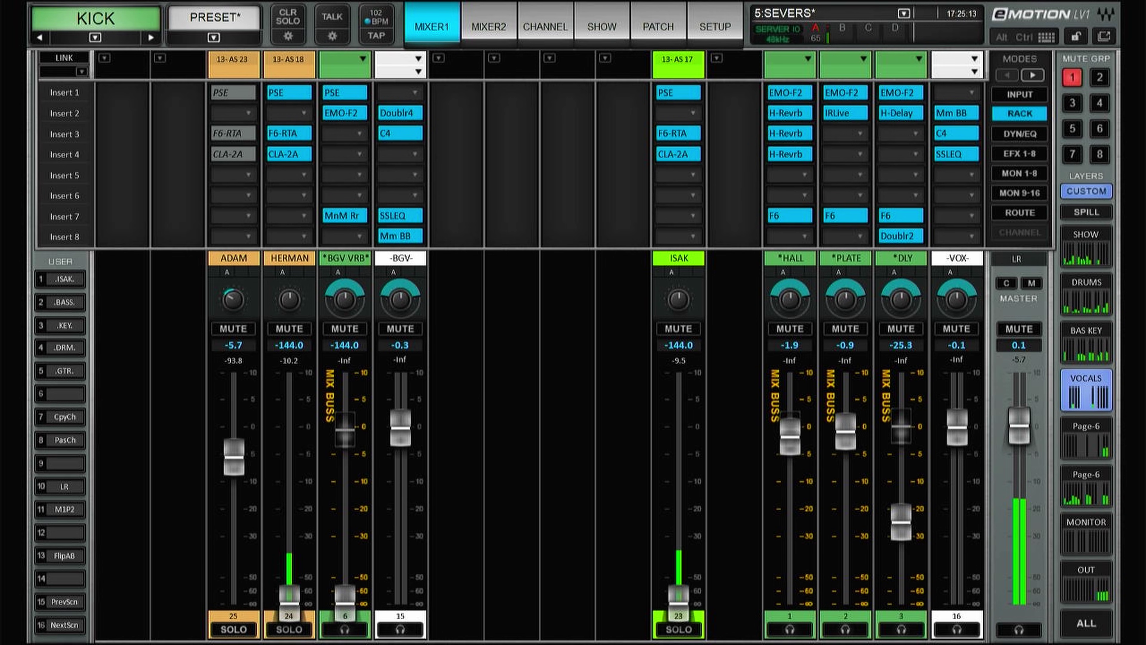
click(715, 27)
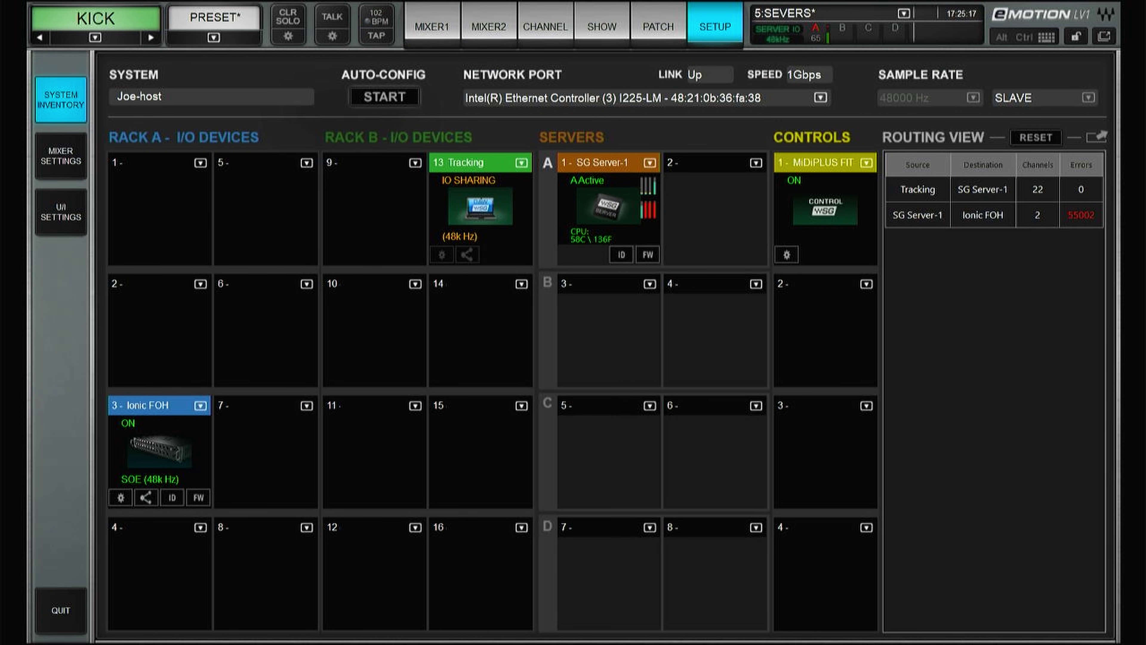
On MIXER1, remove the duplicate H-Reverb plug-in from HALL's Insert 4
click(432, 26)
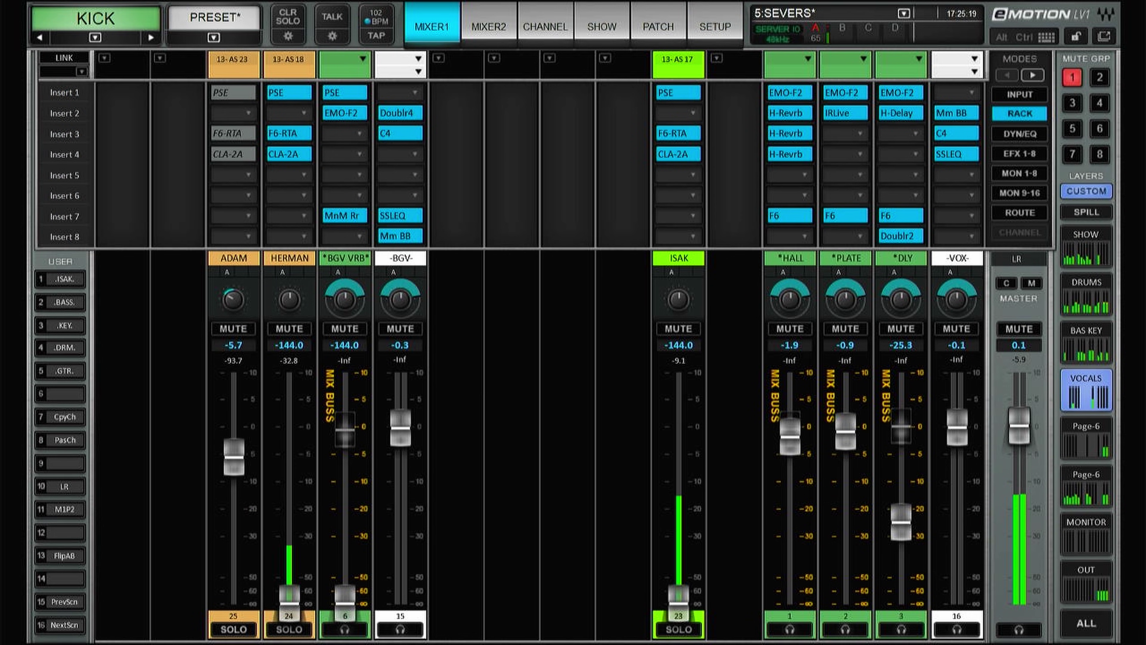
click(797, 154)
click(851, 246)
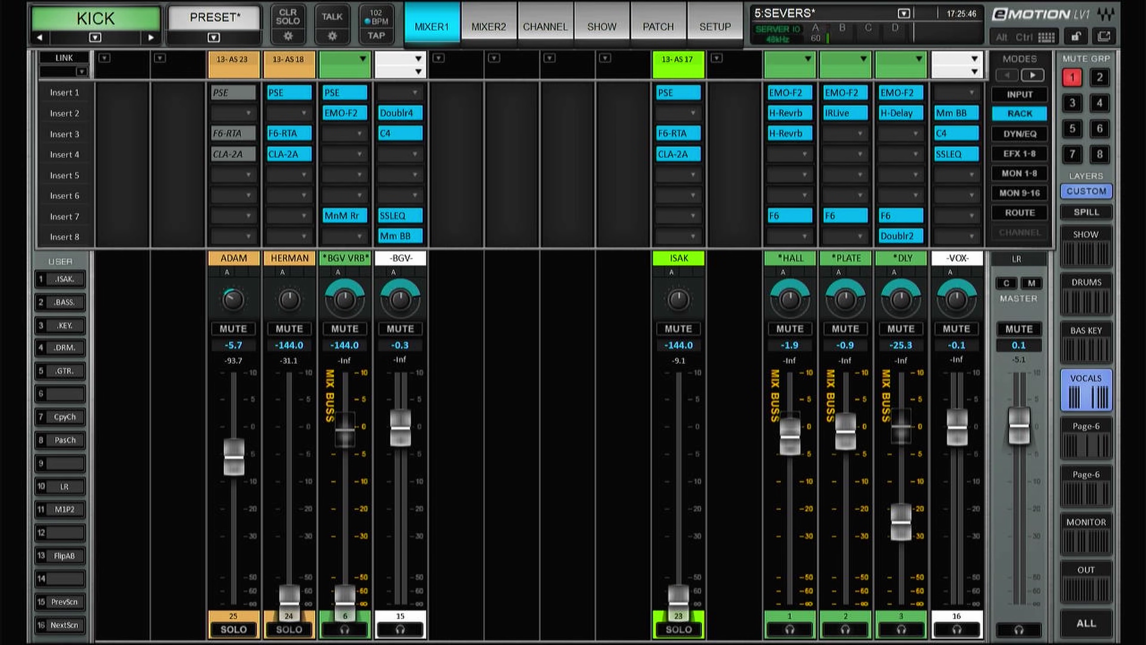
Reset the Routing View error counters on the SETUP page to zero
click(715, 27)
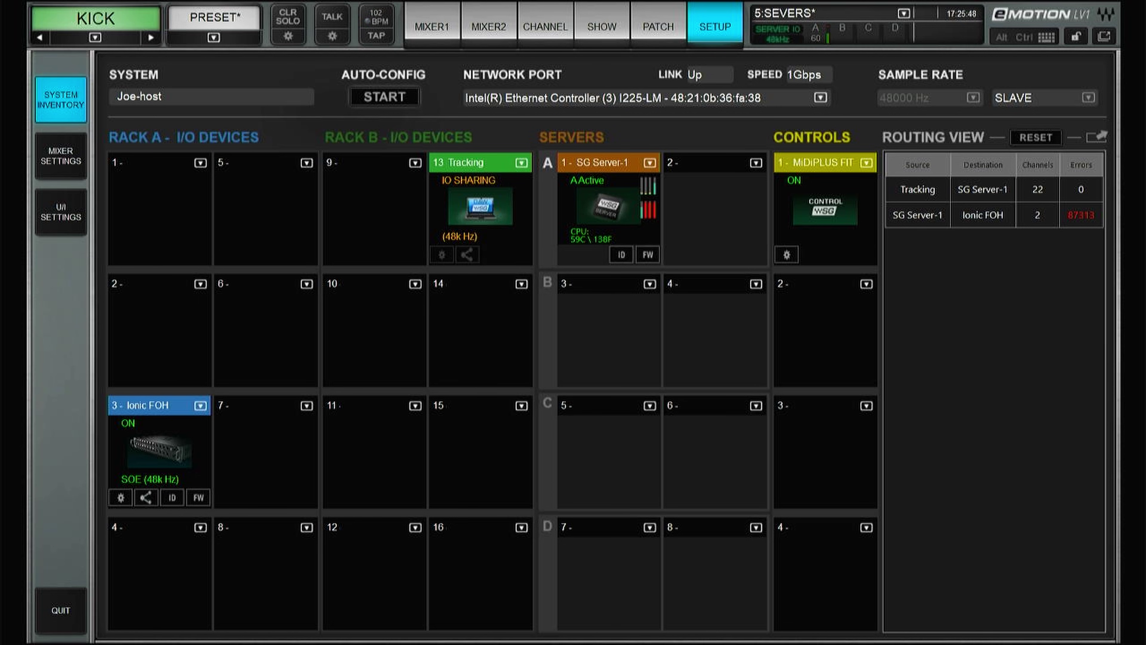
click(1035, 137)
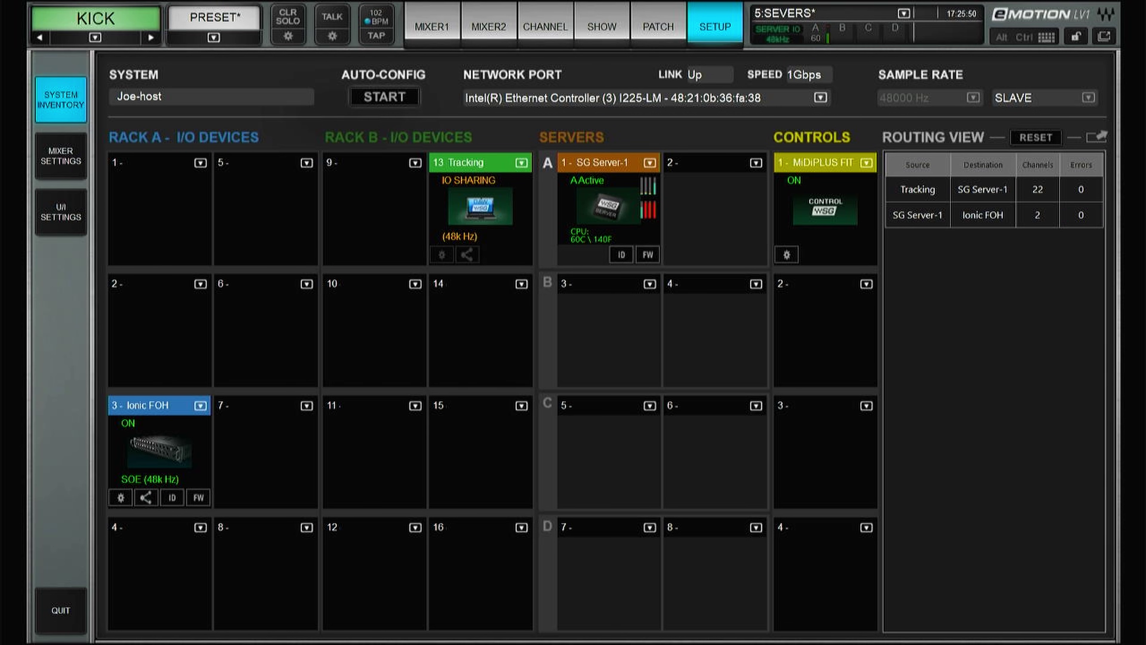